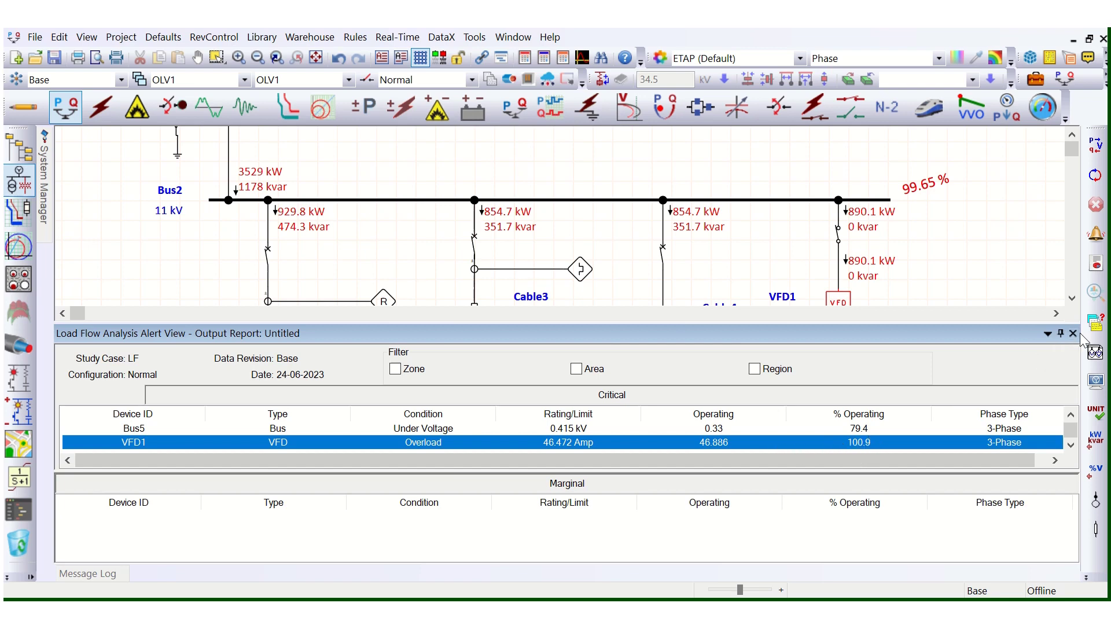
# Step: Change VFD1's output rating from 850 kW to 900 kW in its Rating settings
pyautogui.click(1072, 334)
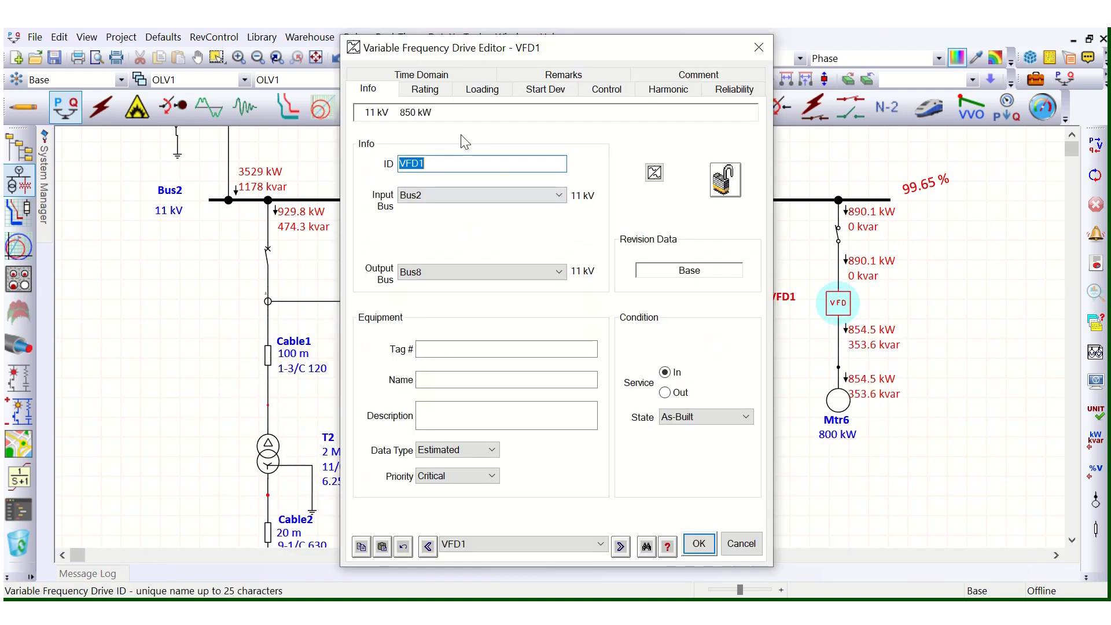
pyautogui.click(424, 88)
pyautogui.moveTo(428, 167); pyautogui.dragTo(378, 159)
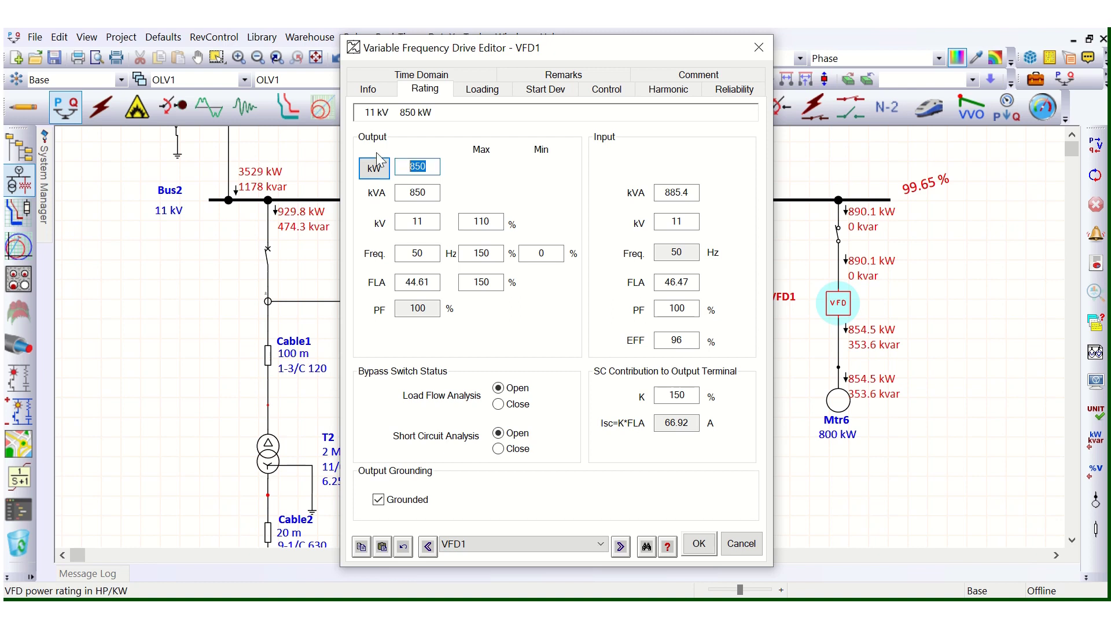
pyautogui.write('900')
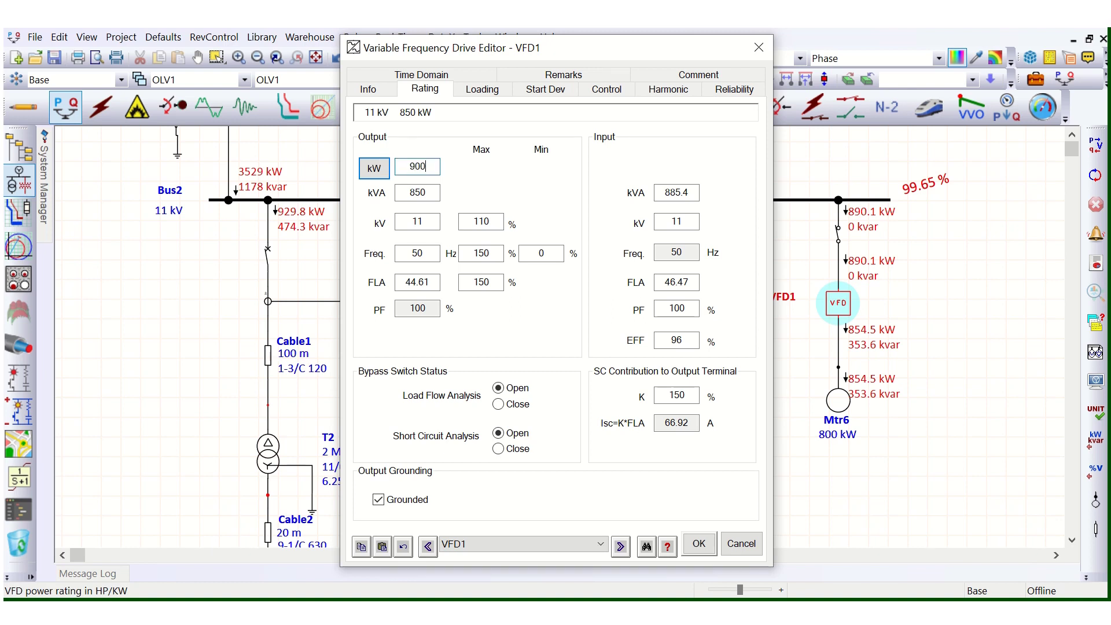
pyautogui.press('Tab')
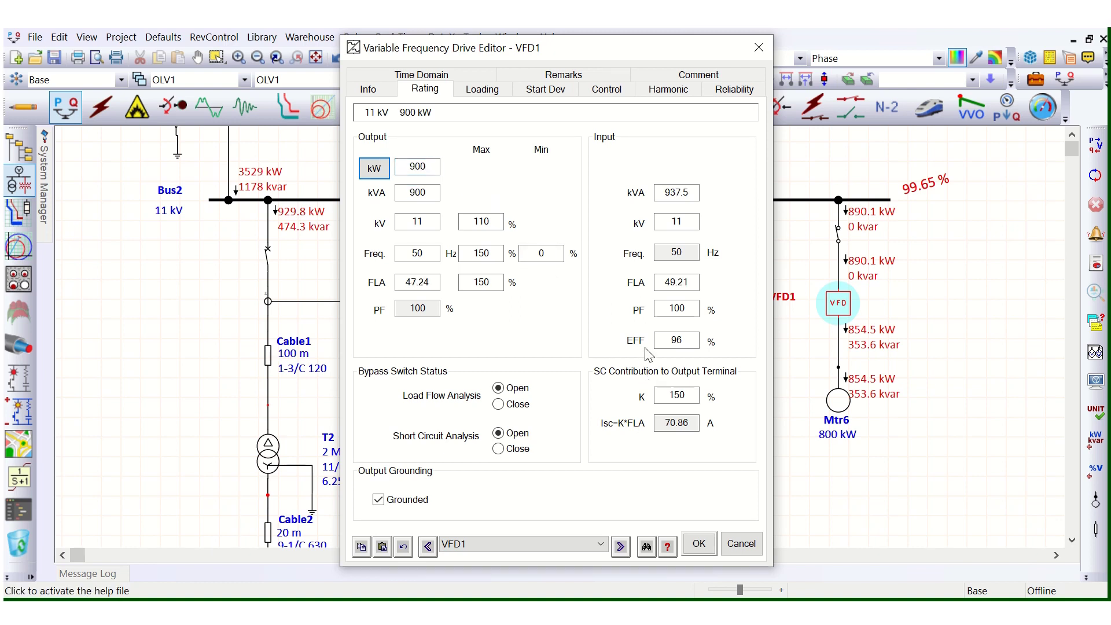
pyautogui.click(698, 543)
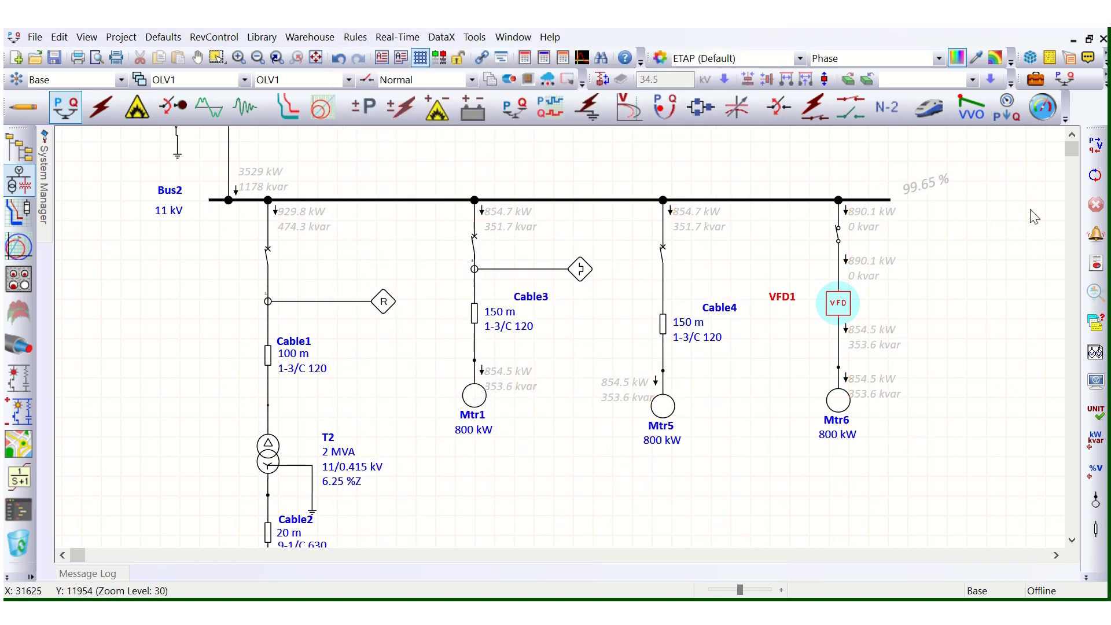
# Step: Rerun the load flow and check VFD1's marginal overload alert in the Alert View
pyautogui.click(1094, 144)
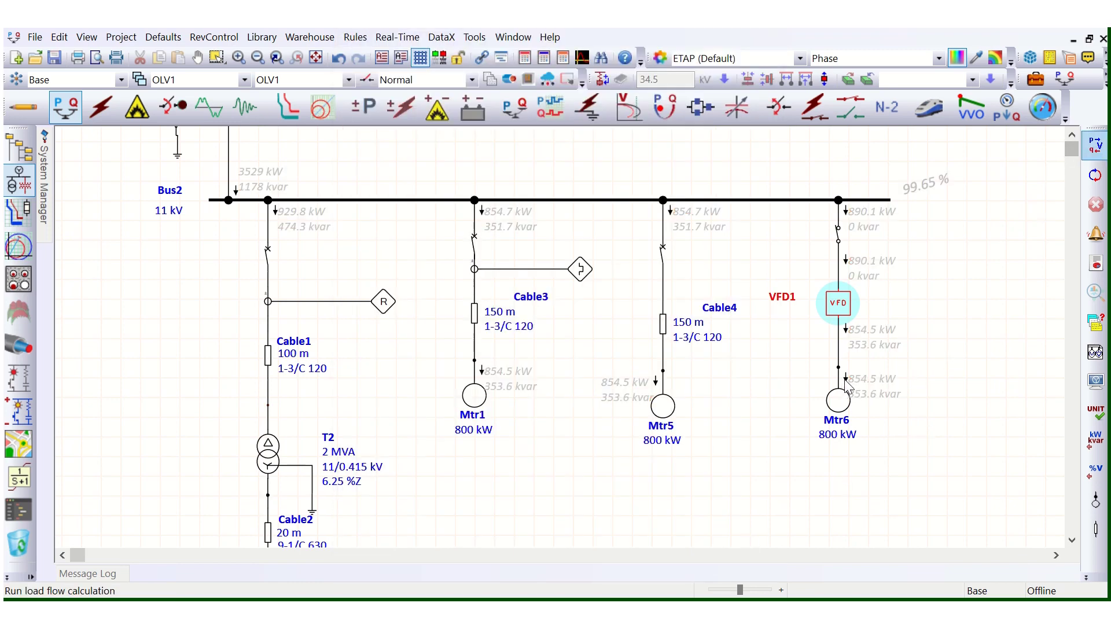
pyautogui.doubleClick(853, 279)
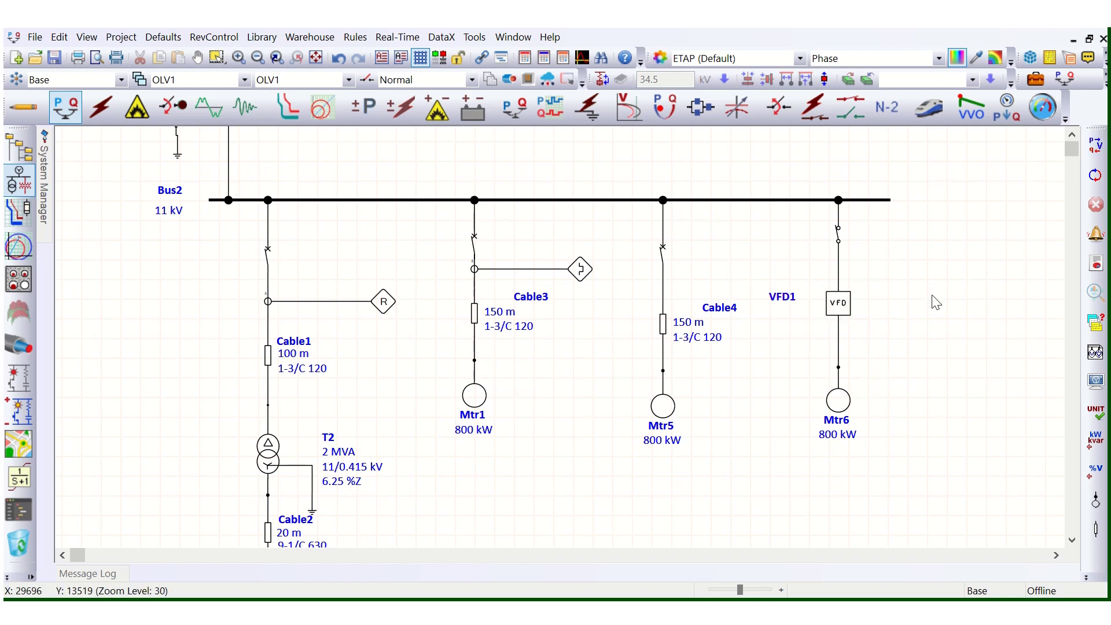
pyautogui.click(1097, 235)
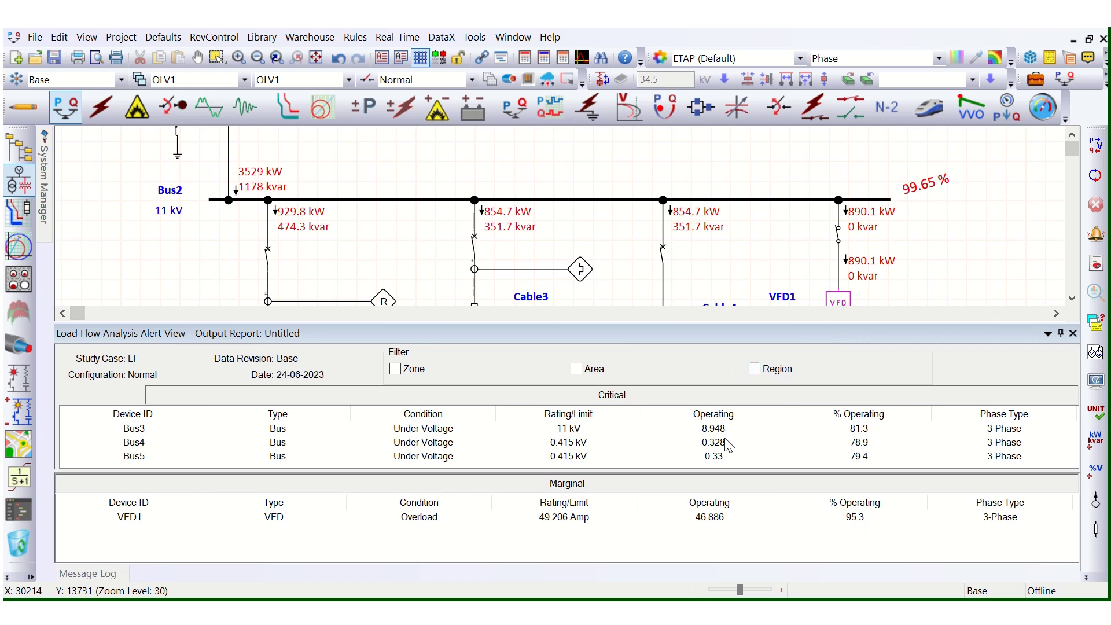
pyautogui.click(560, 520)
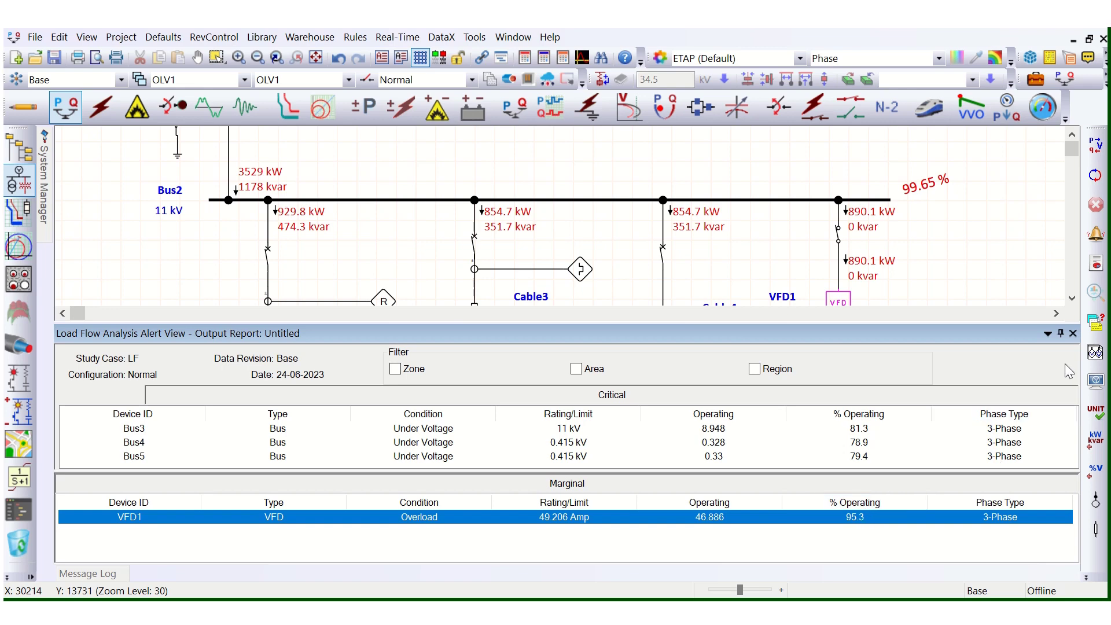
pyautogui.click(1072, 334)
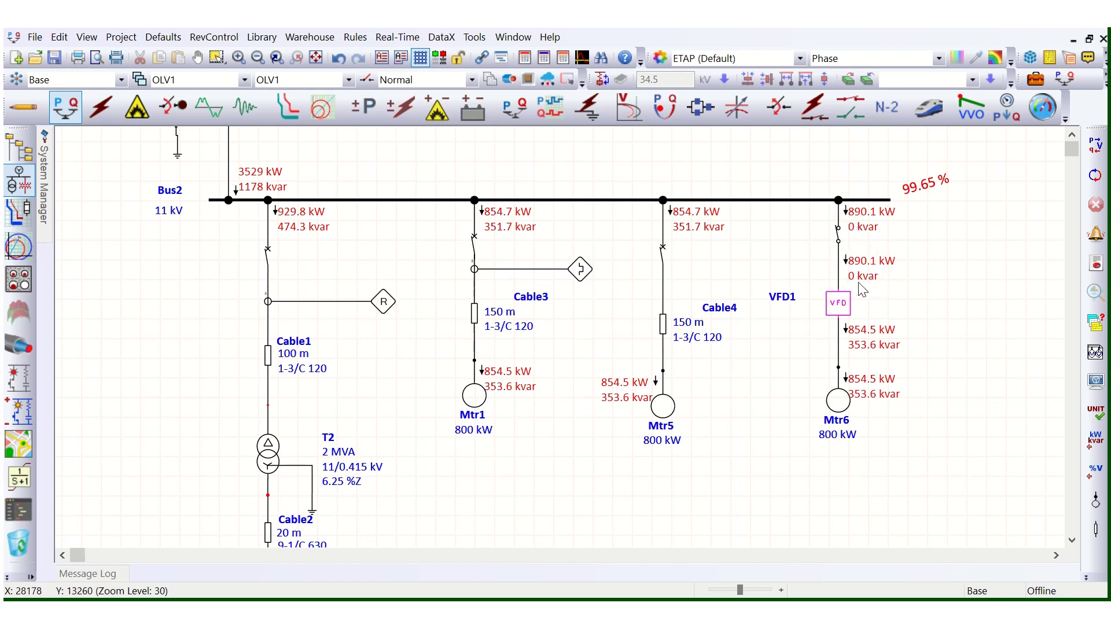
# Step: Set VFD1's input power factor to 85% and rerun the load flow
pyautogui.doubleClick(839, 305)
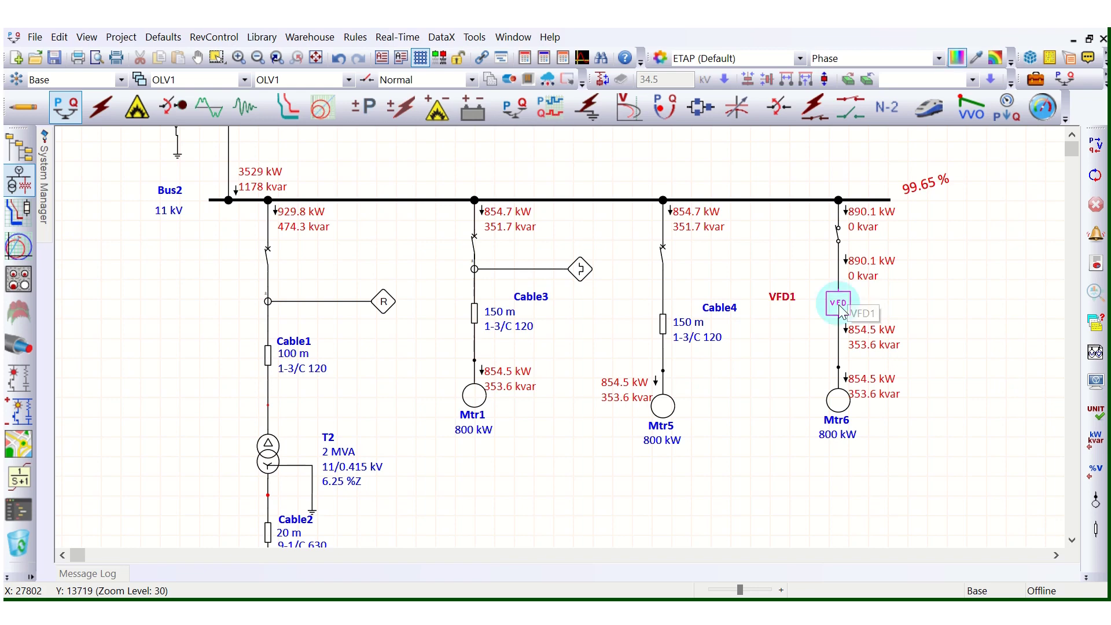
pyautogui.click(431, 89)
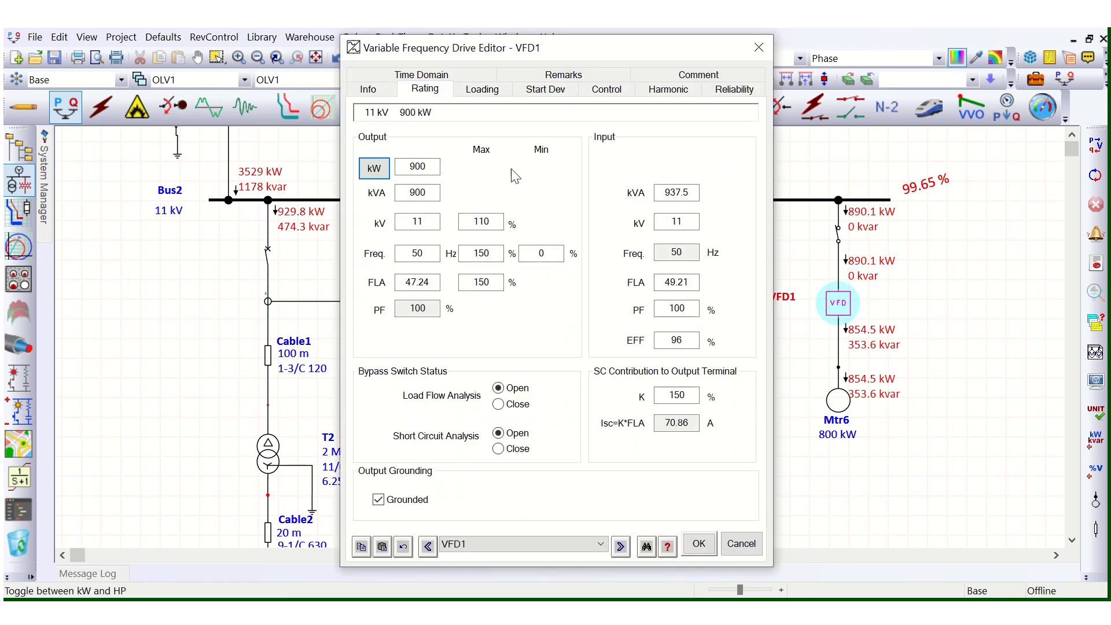
pyautogui.doubleClick(687, 313)
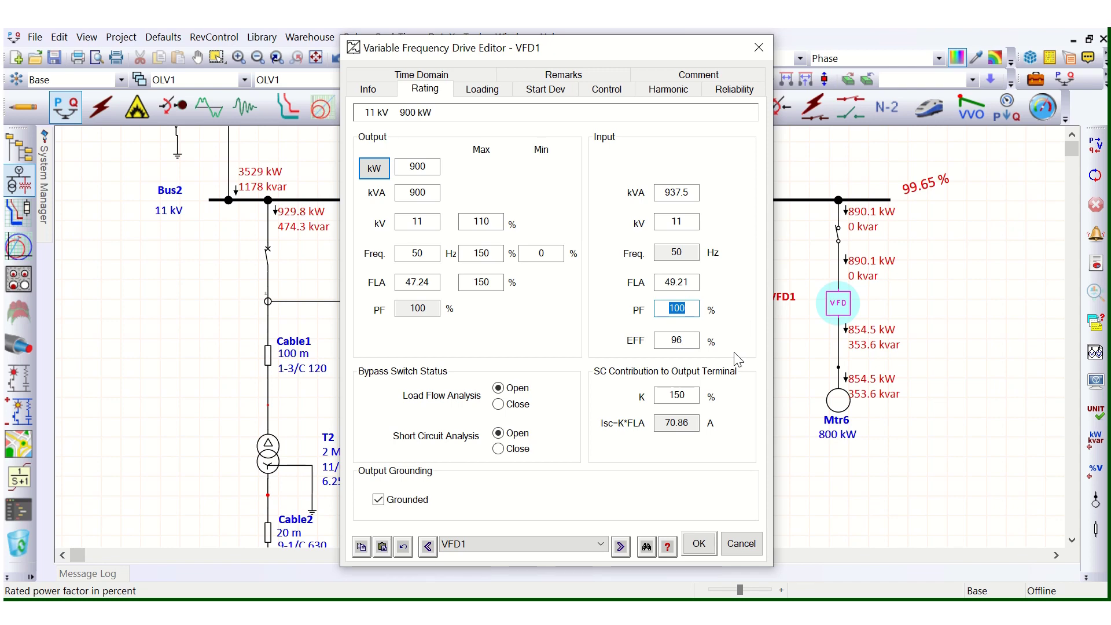
pyautogui.write('85')
pyautogui.press('Tab')
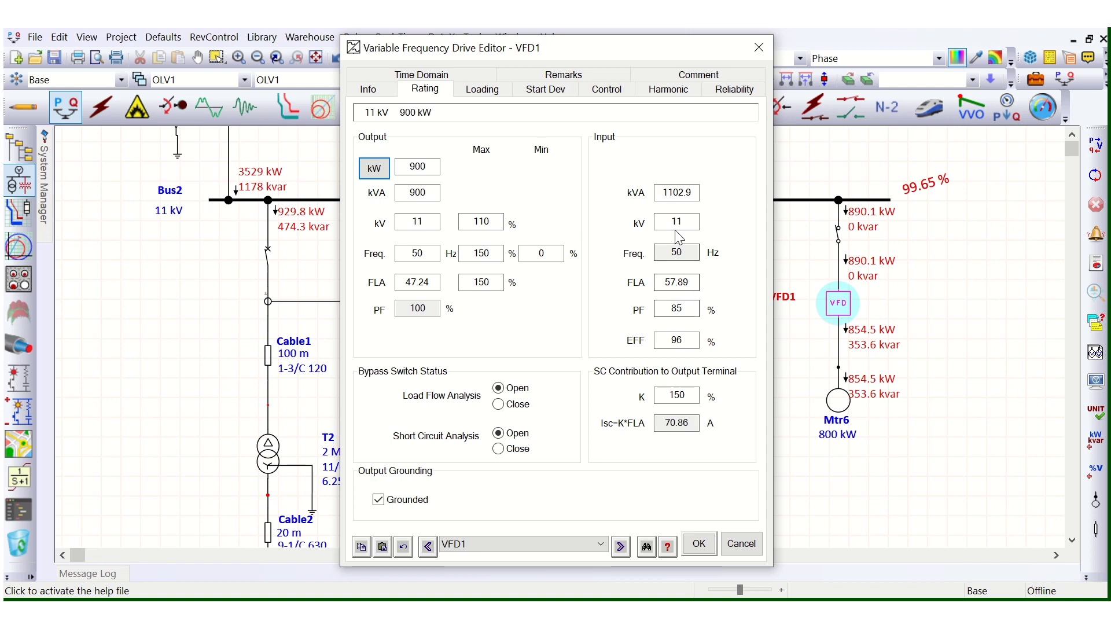
pyautogui.click(699, 543)
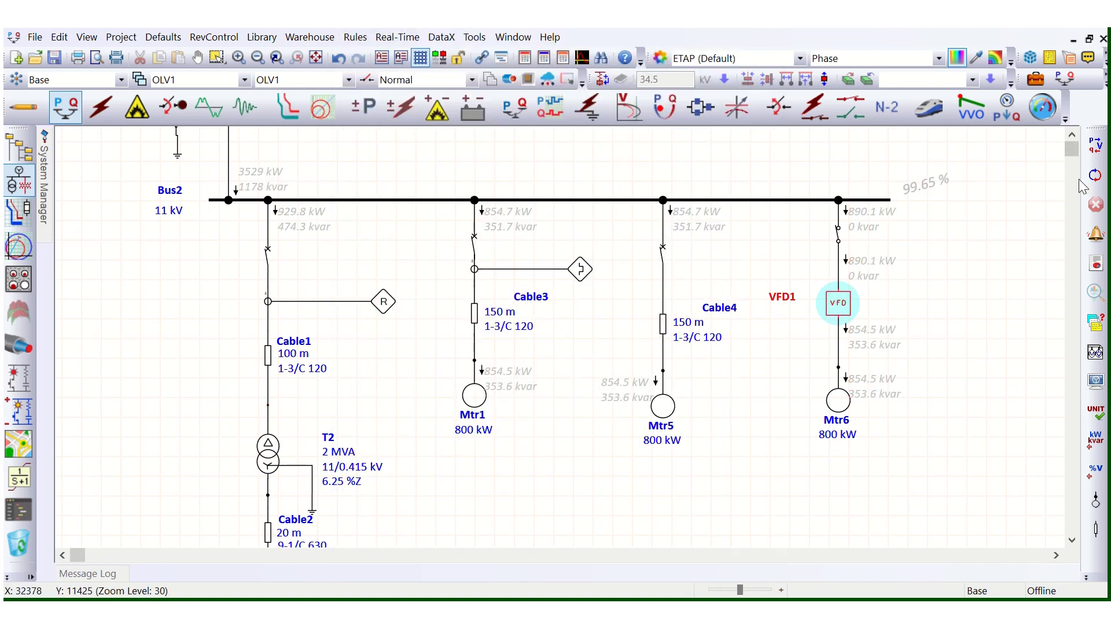
pyautogui.click(1095, 144)
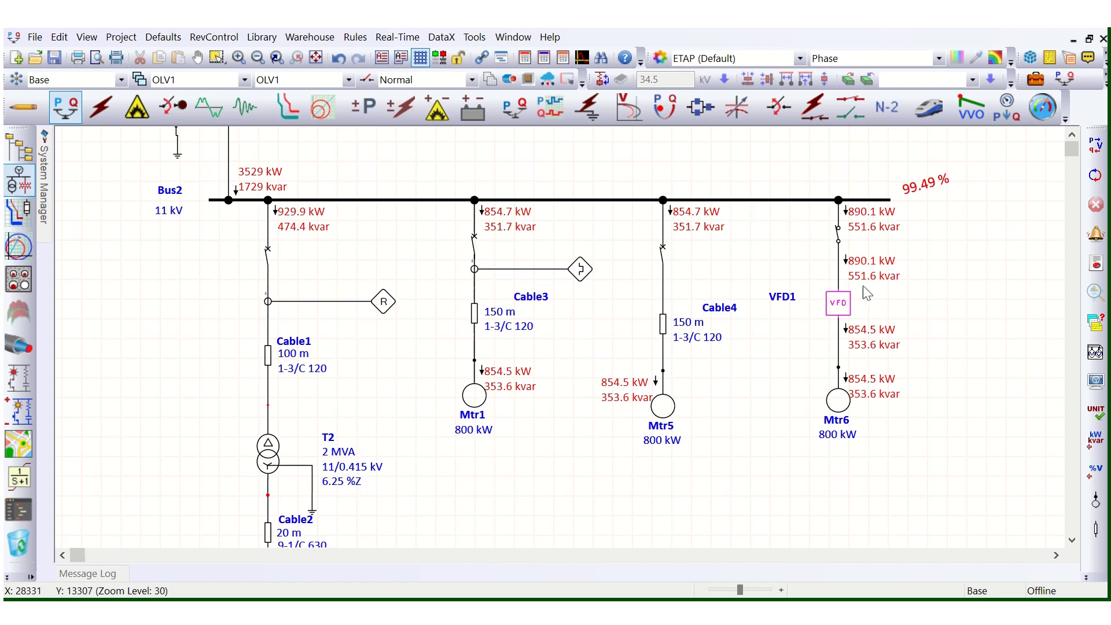
# Step: Change VFD1's input power factor to 90% in its Rating settings
pyautogui.click(837, 302)
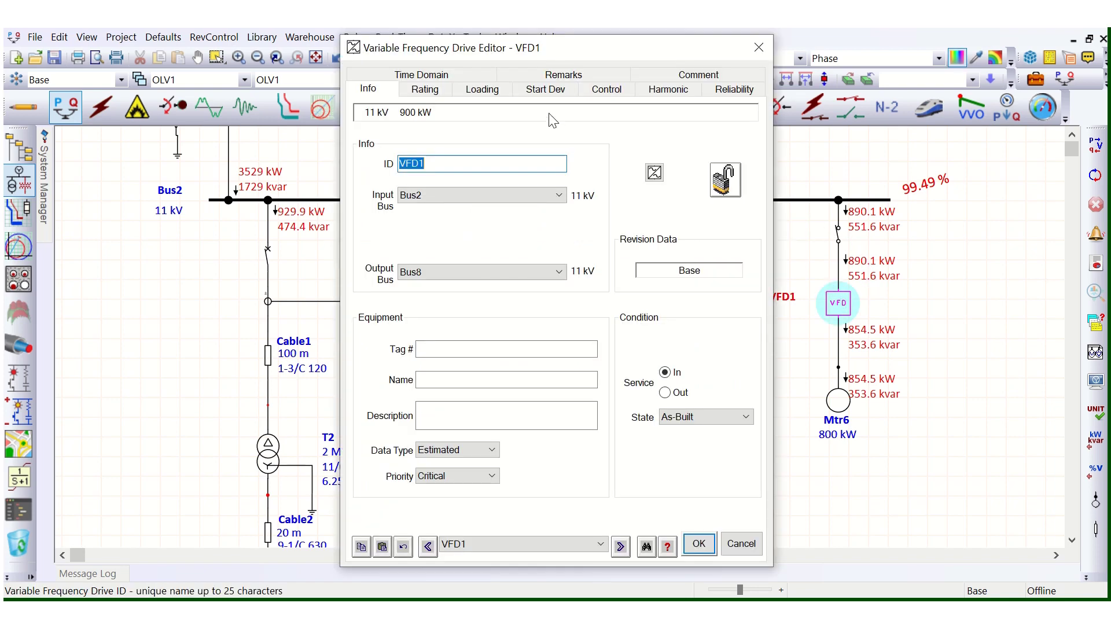
pyautogui.click(424, 88)
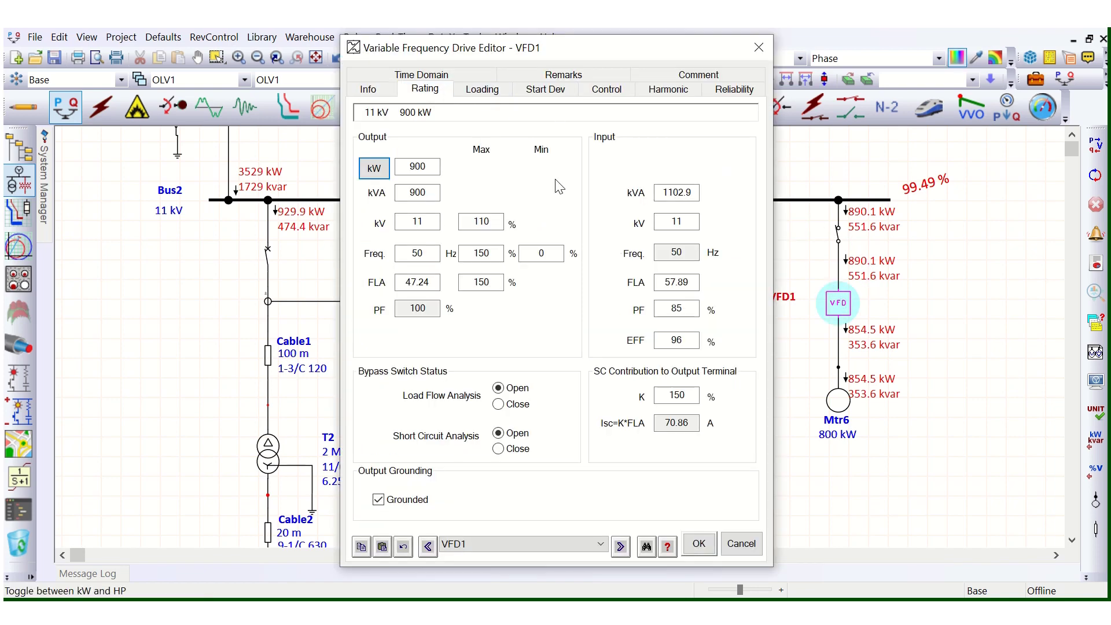
pyautogui.doubleClick(676, 308)
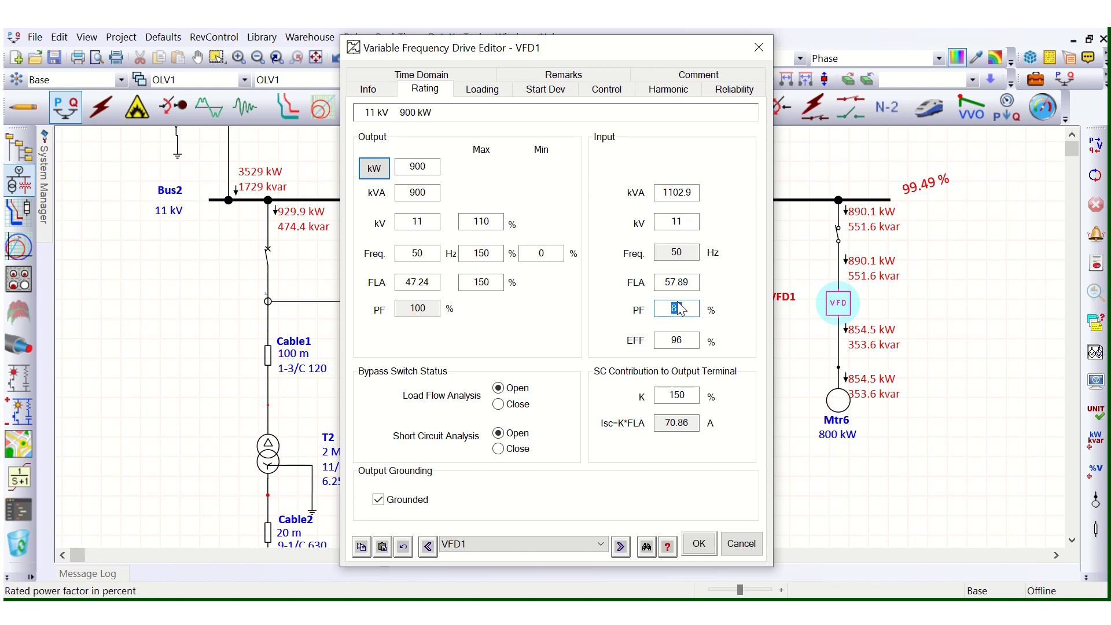
pyautogui.write('9')
pyautogui.write('0')
pyautogui.click(699, 544)
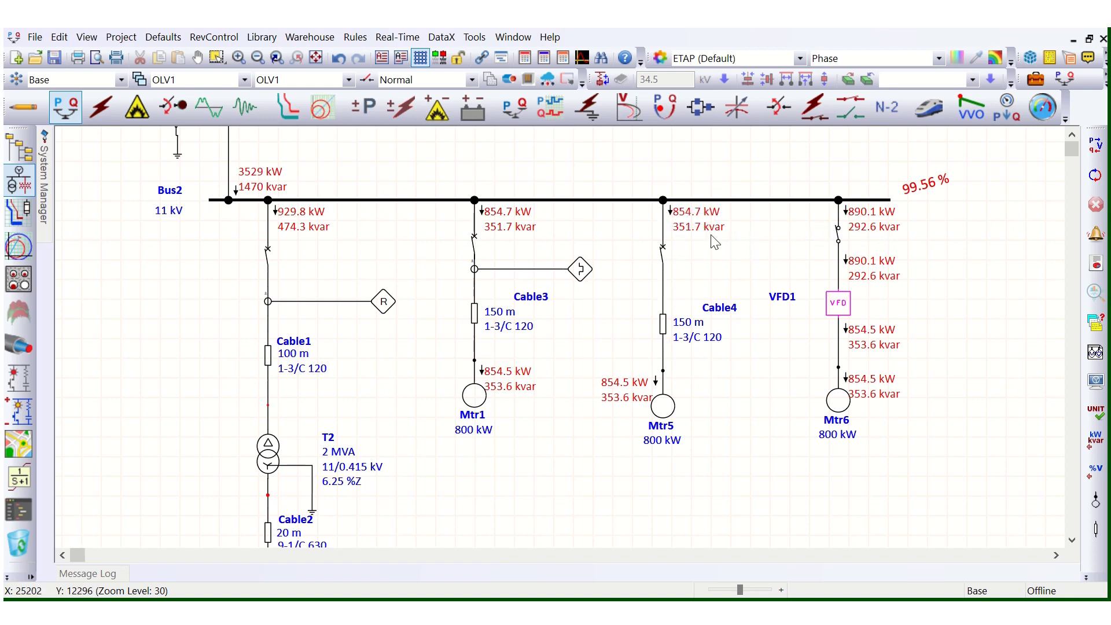
# Step: Set VFD1's input power factor to 100% and rerun the load flow
pyautogui.doubleClick(837, 303)
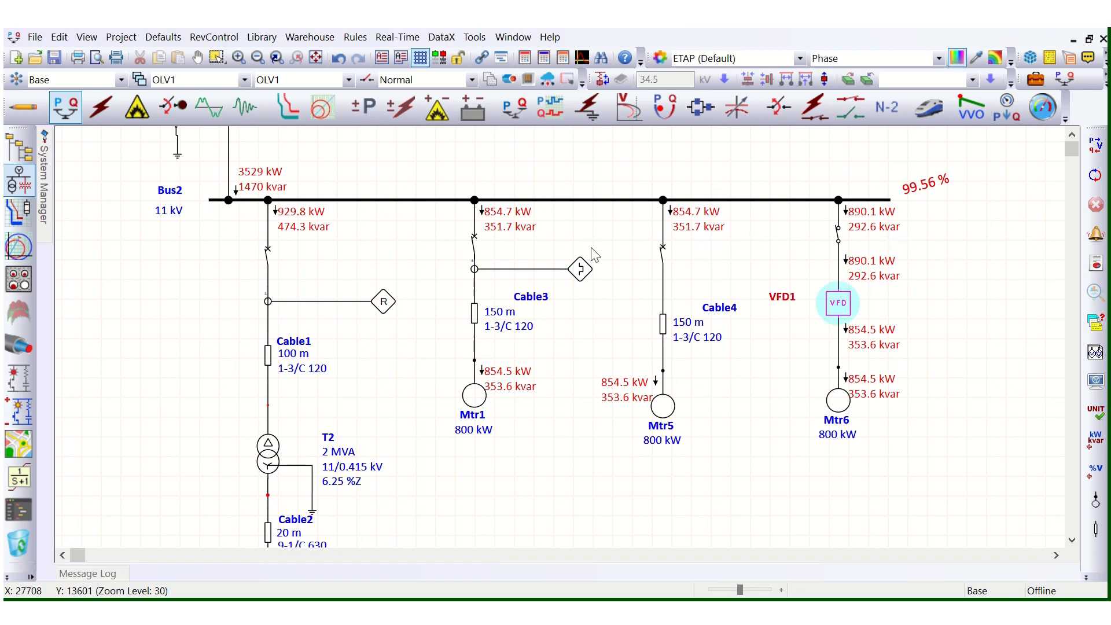
pyautogui.click(436, 92)
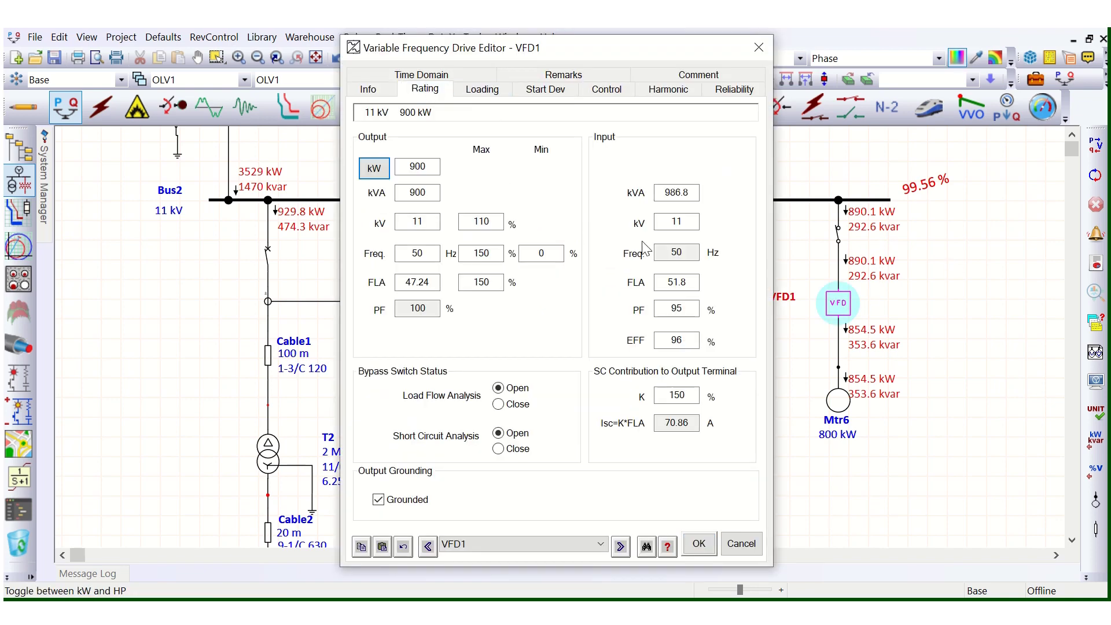
pyautogui.doubleClick(679, 307)
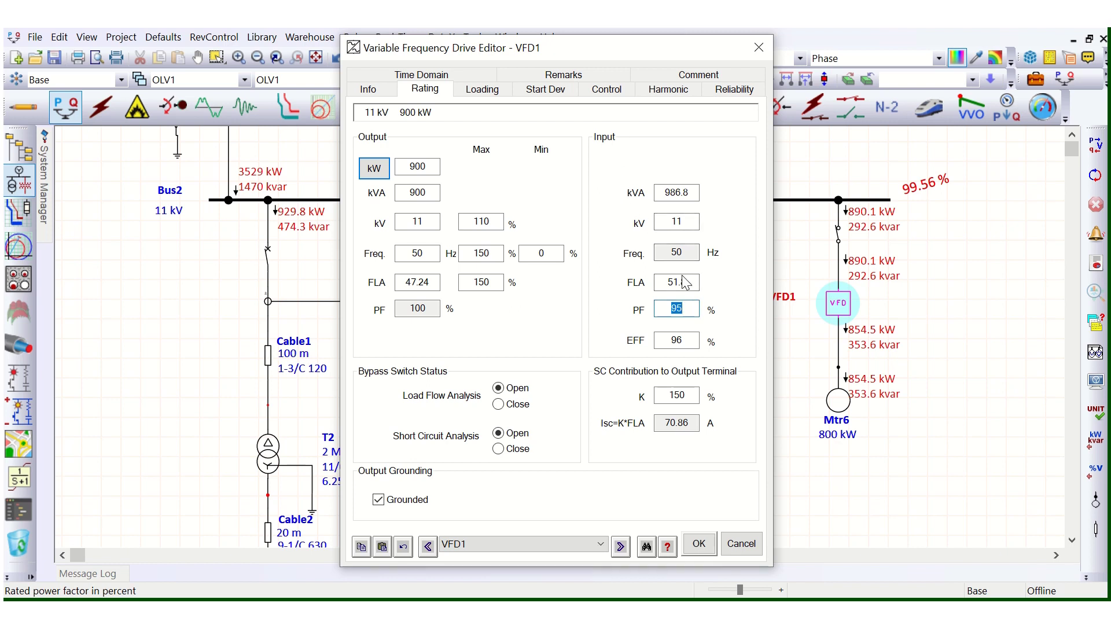
pyautogui.write('100')
pyautogui.click(699, 543)
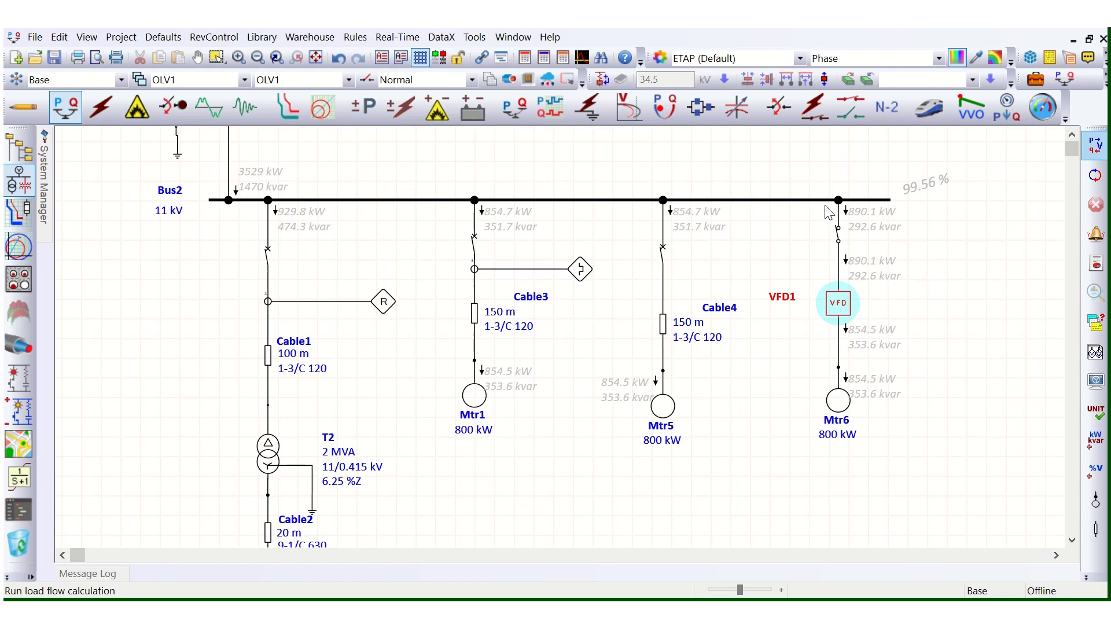
pyautogui.doubleClick(857, 316)
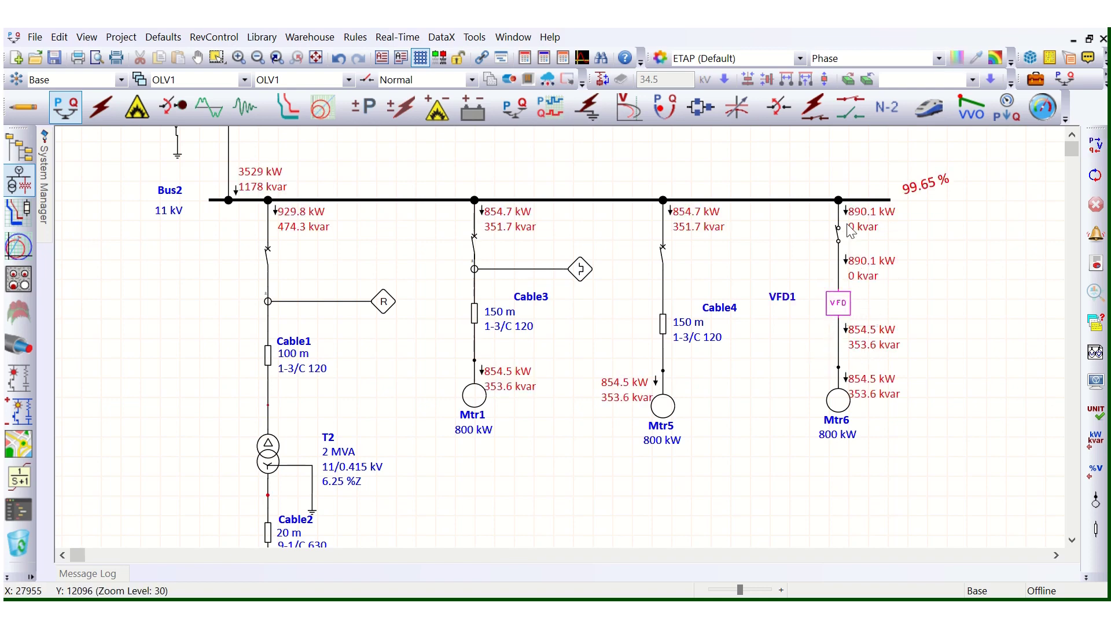
# Step: Reopen VFD1's Rating settings and review the K contribution factor, leaving it at 150
pyautogui.doubleClick(838, 303)
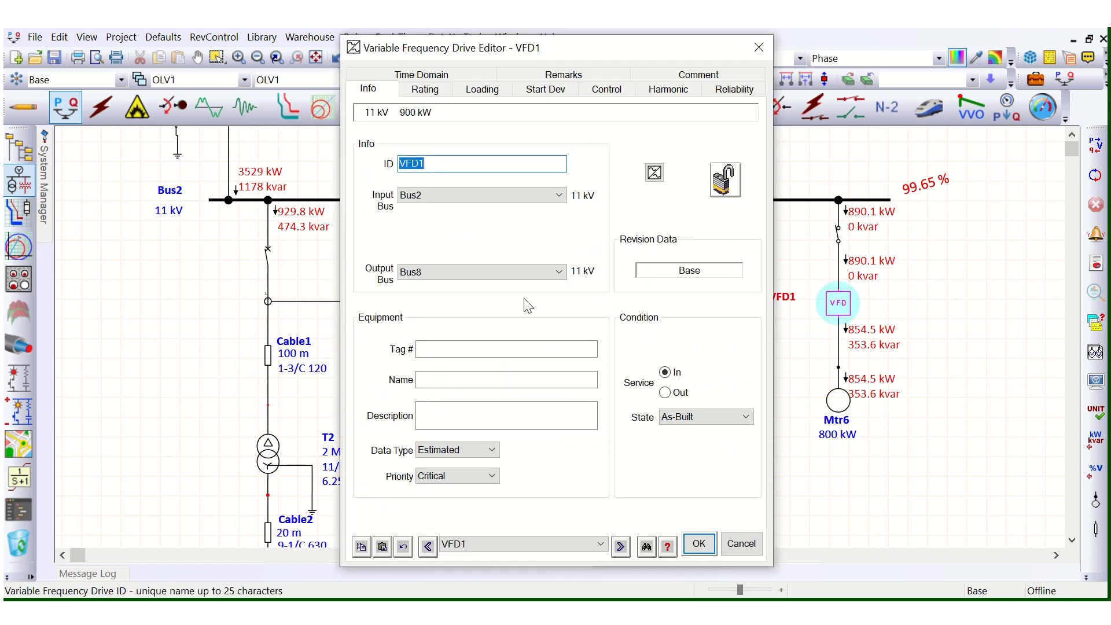
pyautogui.click(435, 93)
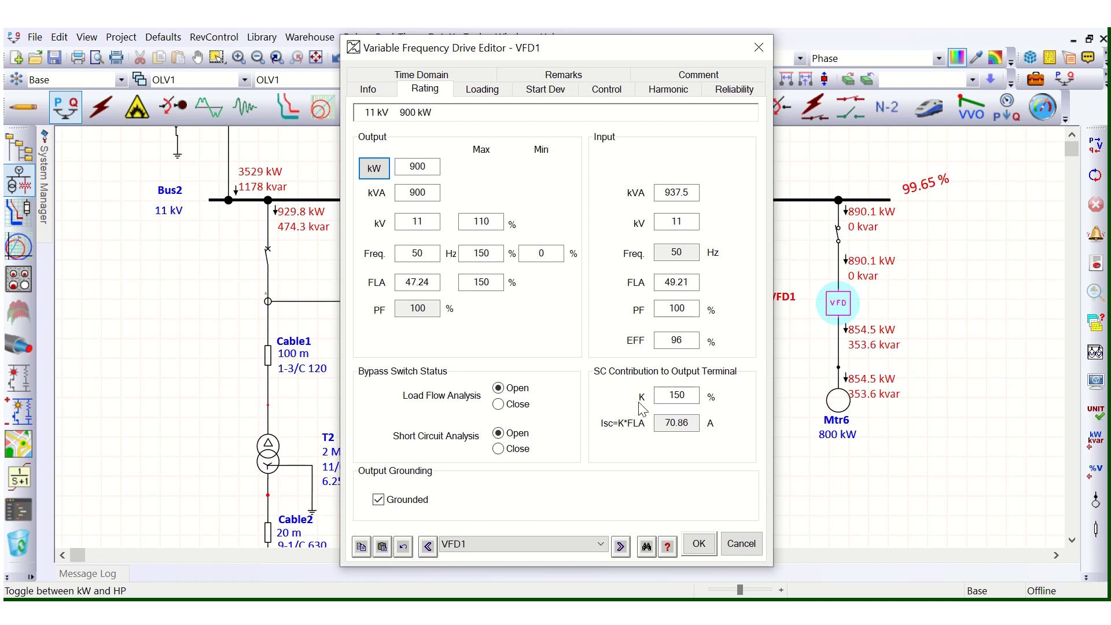
pyautogui.click(682, 397)
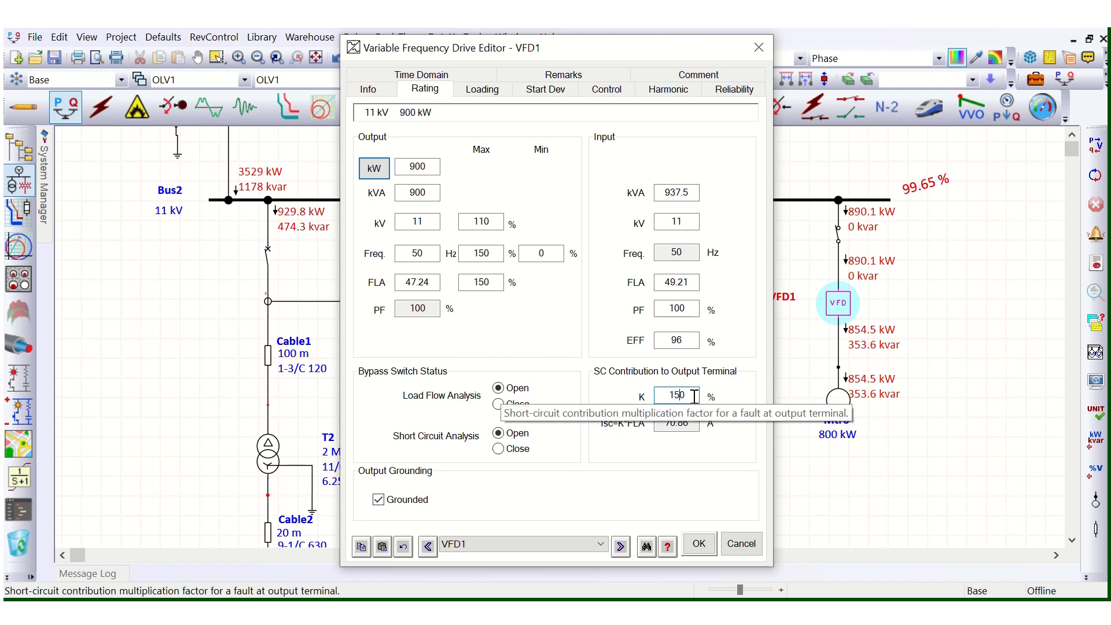
pyautogui.moveTo(693, 397); pyautogui.dragTo(661, 396)
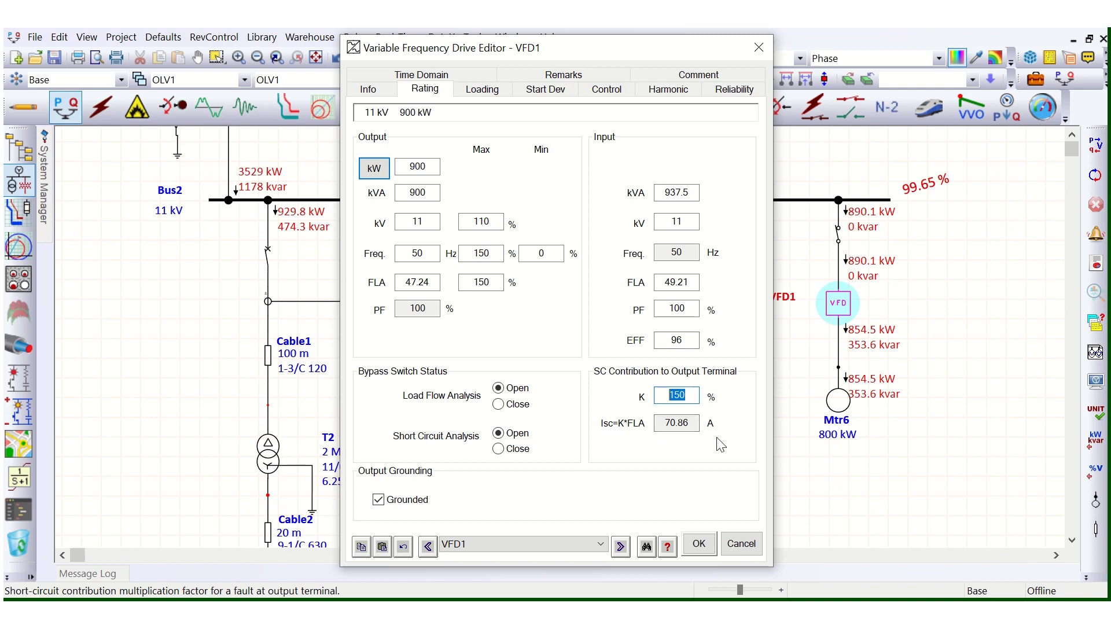
pyautogui.click(686, 397)
# Step: Close the unchanged VFD1 editor and run IEC 60909 device duty, giving 21.106 kA at Bus2
pyautogui.click(756, 51)
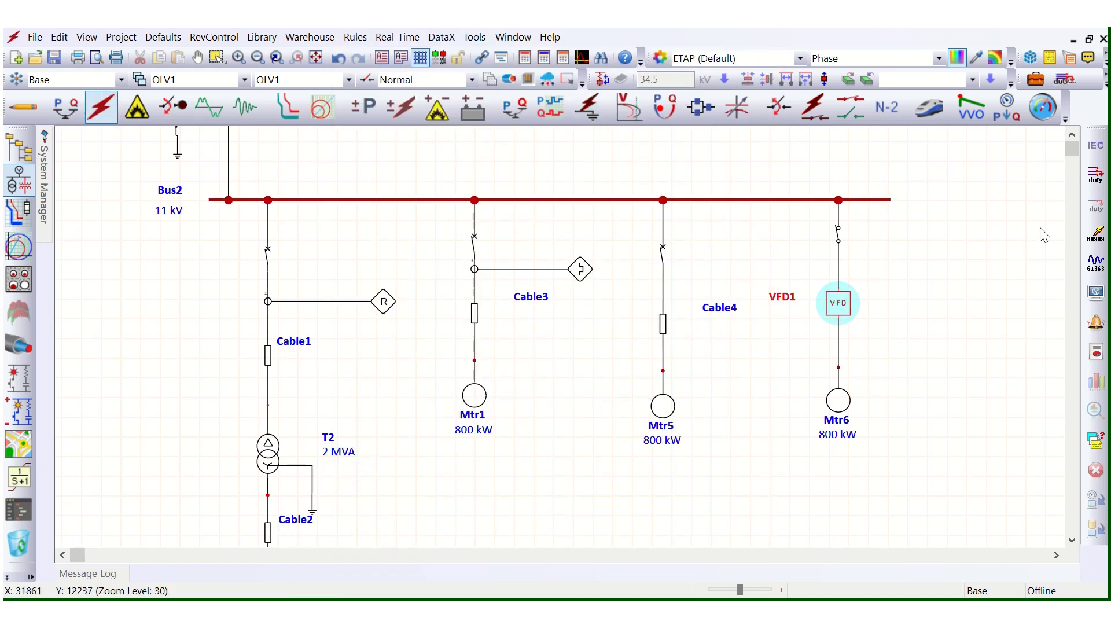
pyautogui.click(1094, 188)
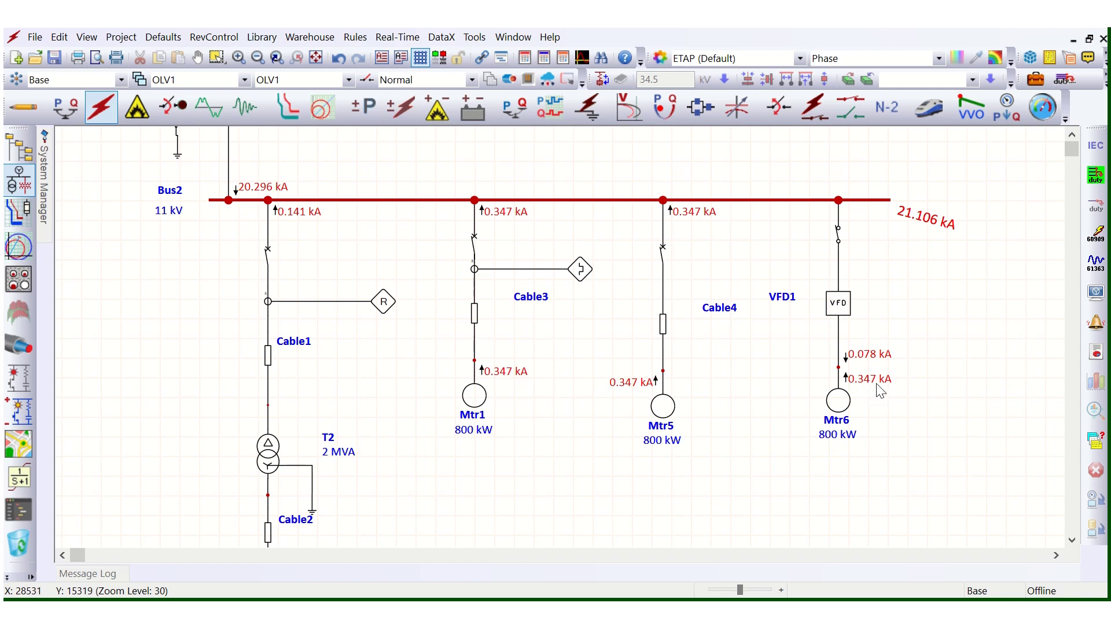
# Step: Change VFD1's K contribution factor from 150 to 110% and rerun the 3-phase device duty study
pyautogui.doubleClick(844, 313)
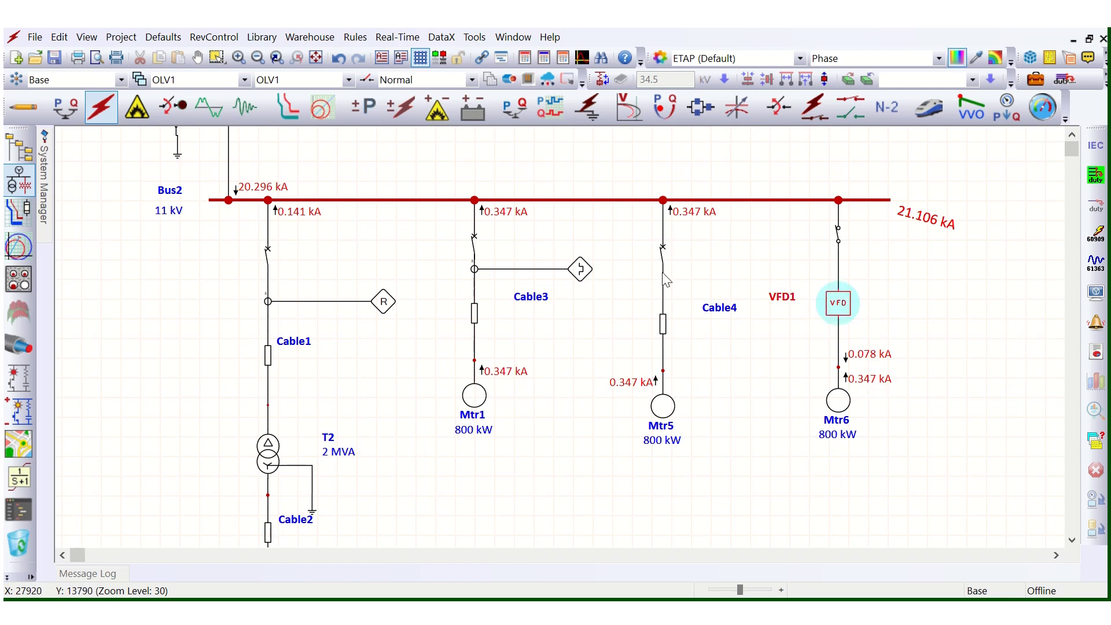
pyautogui.click(438, 92)
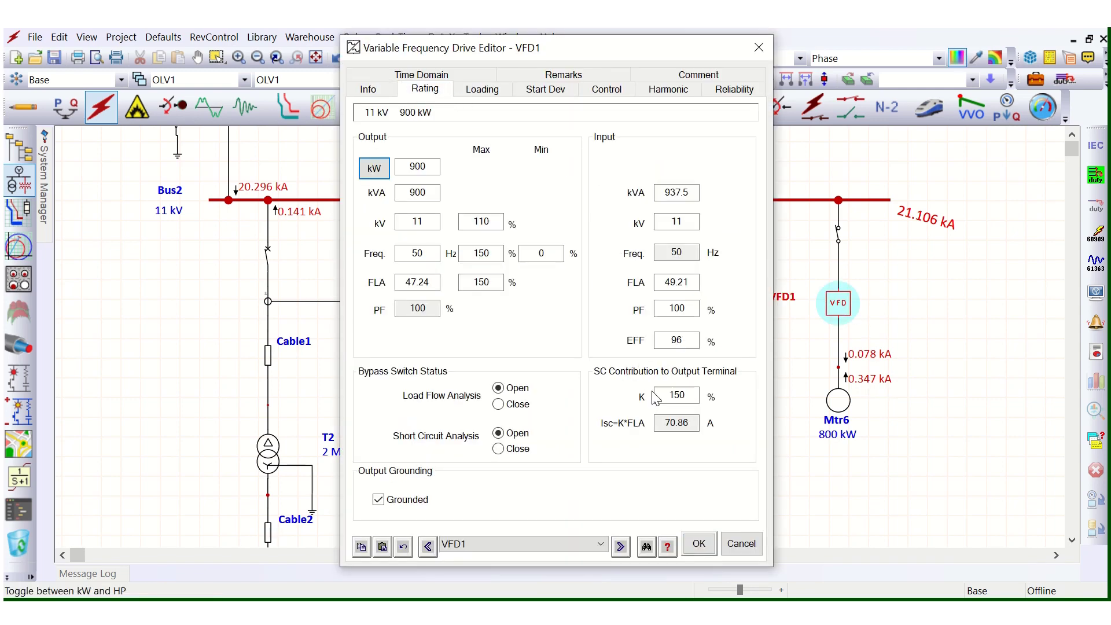
pyautogui.click(683, 395)
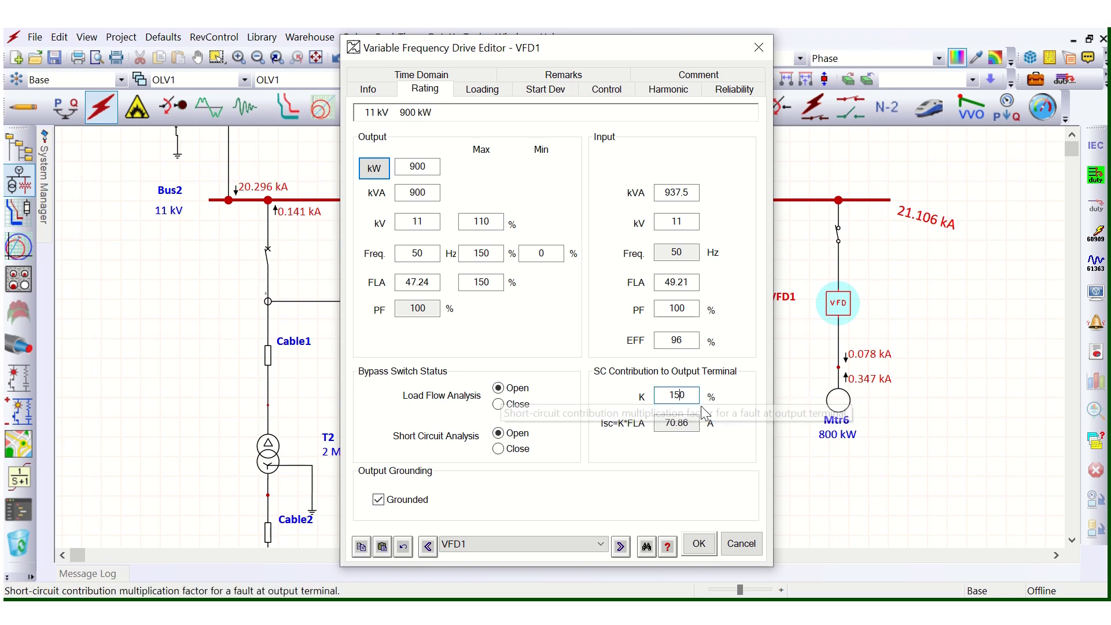
pyautogui.press('BackSpace')
pyautogui.write('1')
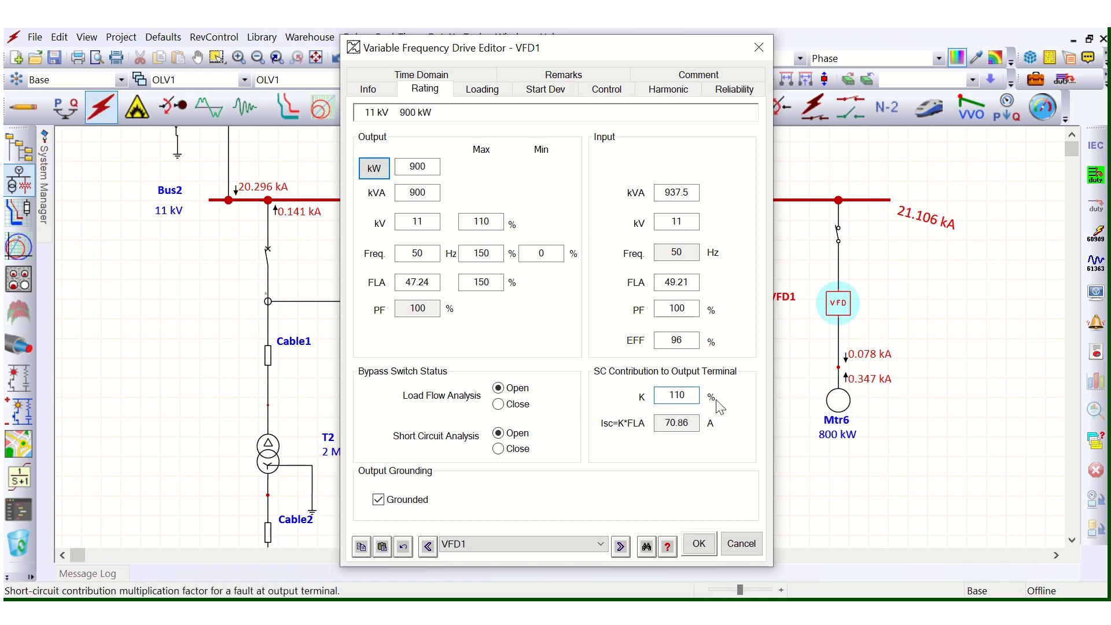
pyautogui.click(699, 543)
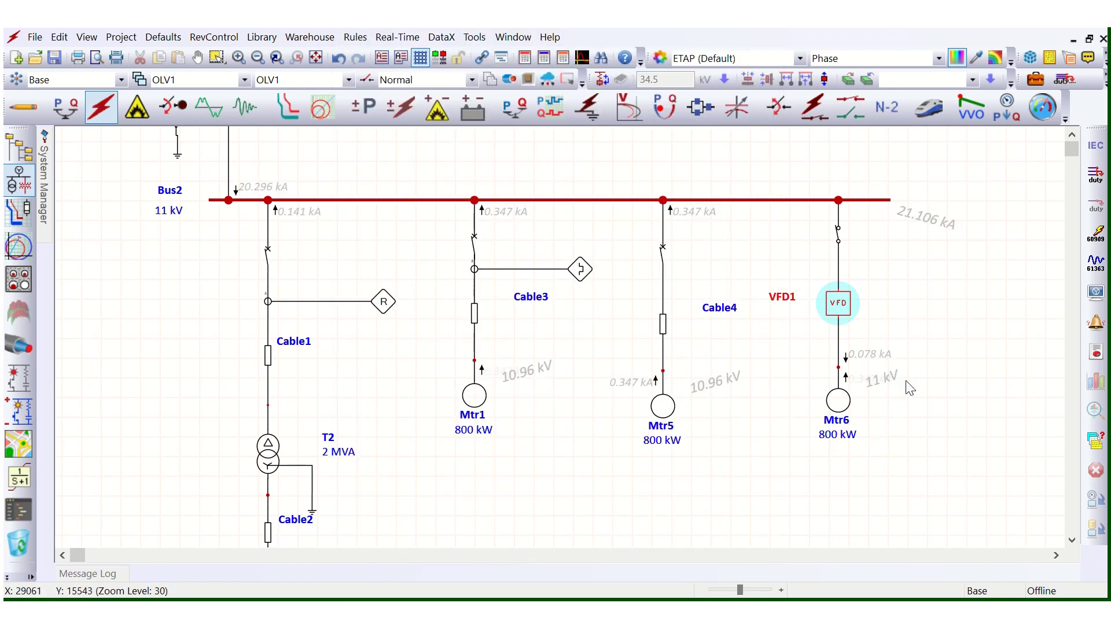
pyautogui.click(1095, 173)
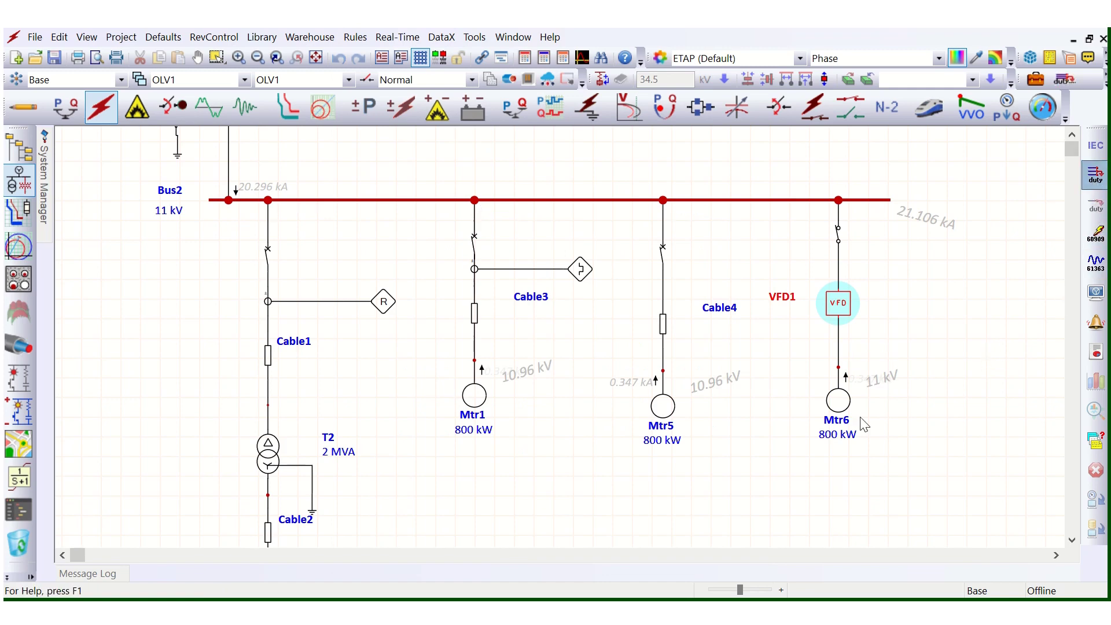